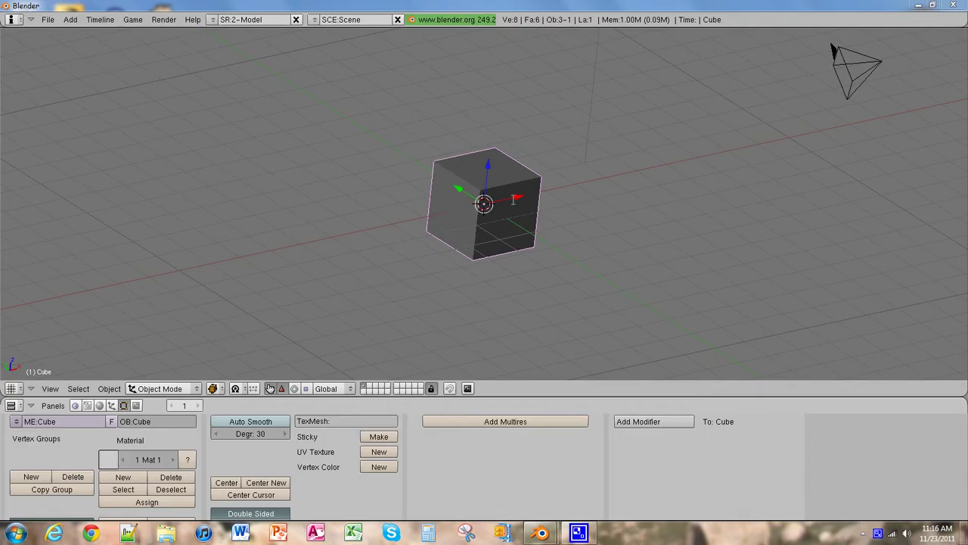
Move the cube away from the origin along its Z and X axes with the transform manipulator
drag(517, 198, 522, 219)
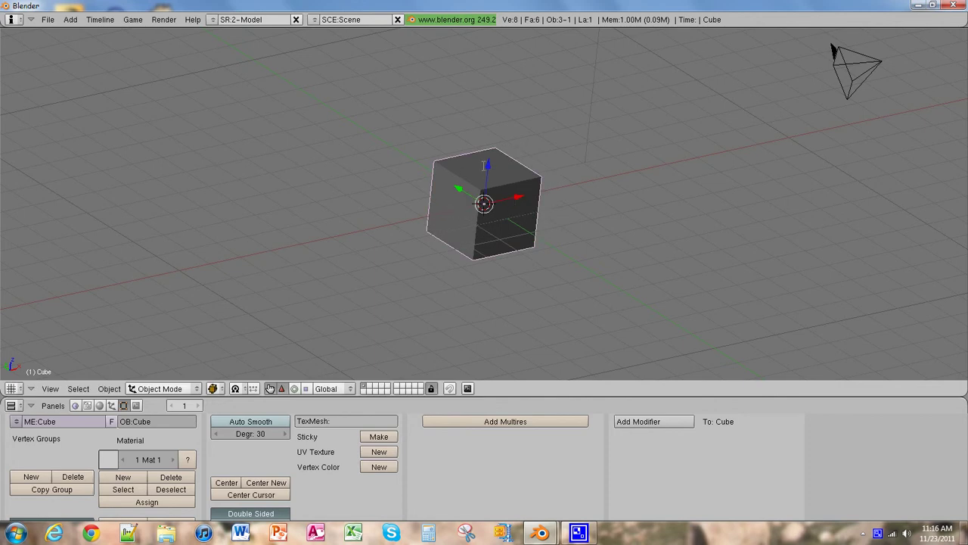
drag(486, 167, 423, 153)
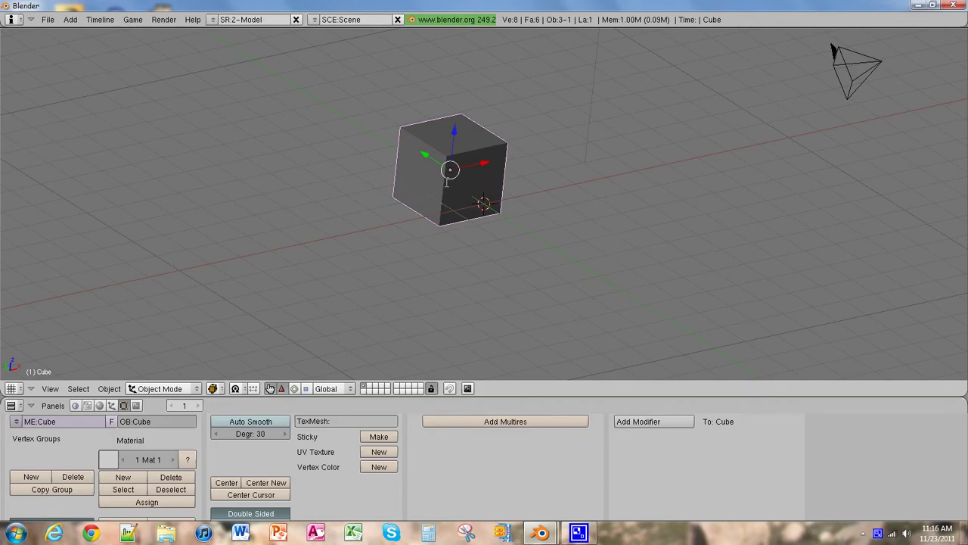
mouse_move(480, 163)
mouse_down()
mouse_move(568, 149)
mouse_move(496, 159)
mouse_up()
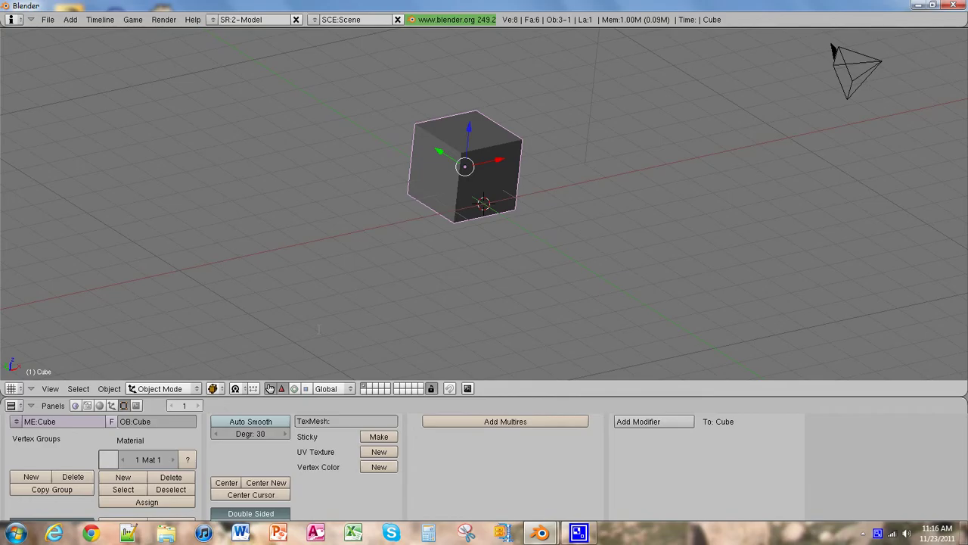
Undo the cube's moves to bring it back to the origin
key(ctrl+z)
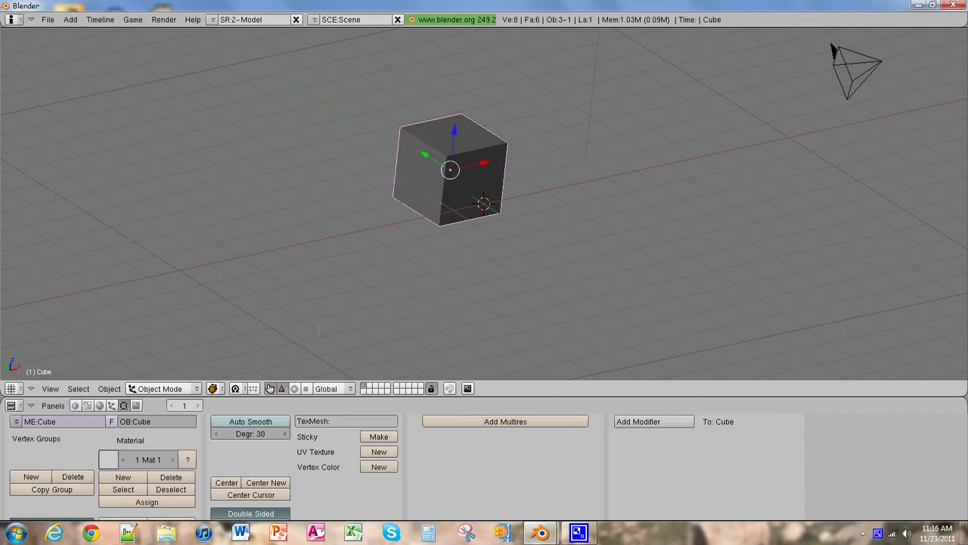
key(alt+g)
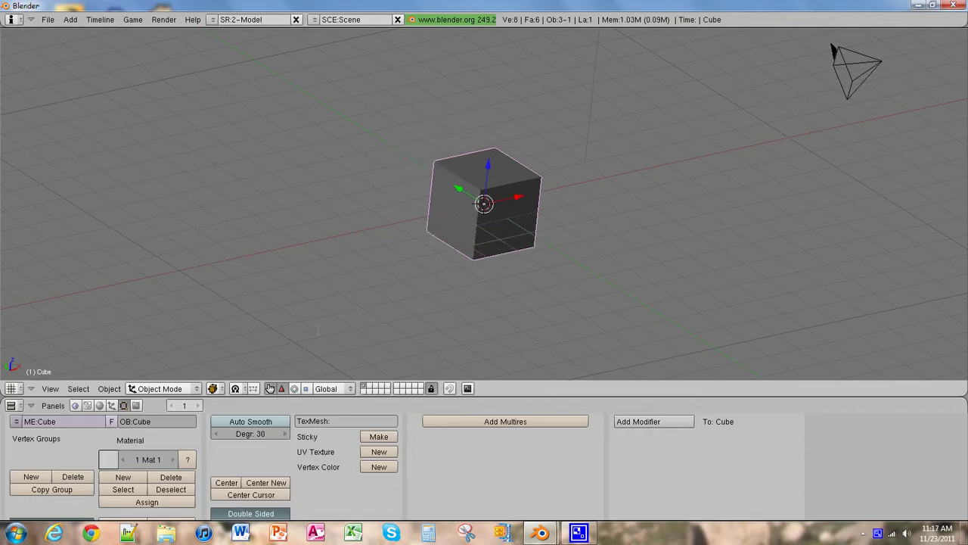
key(ctrl+z)
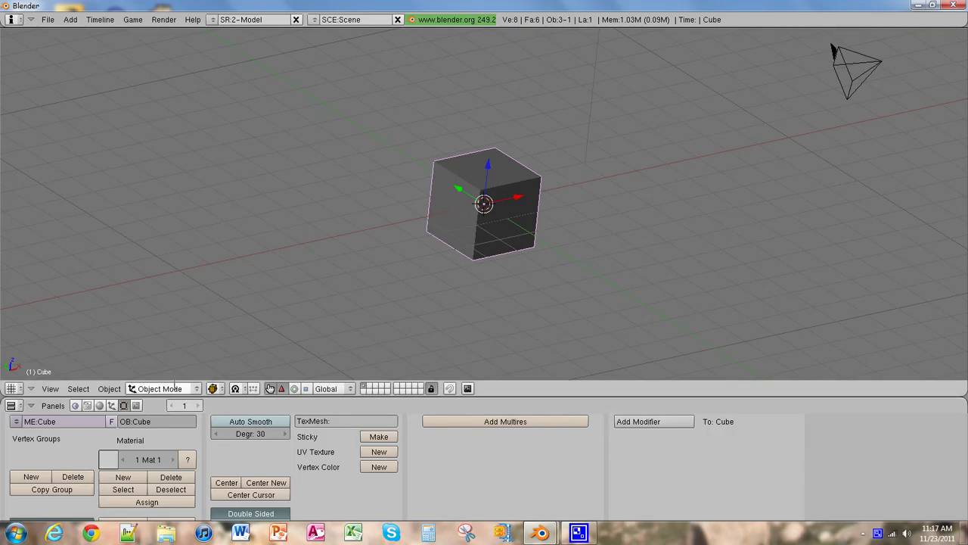
Switch the cube from Object Mode to Edit Mode
click(183, 389)
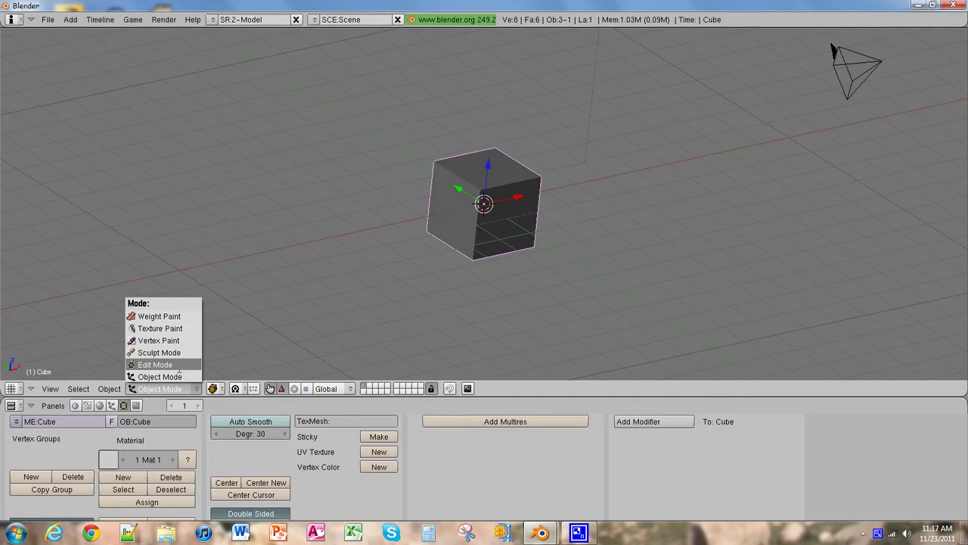
click(179, 368)
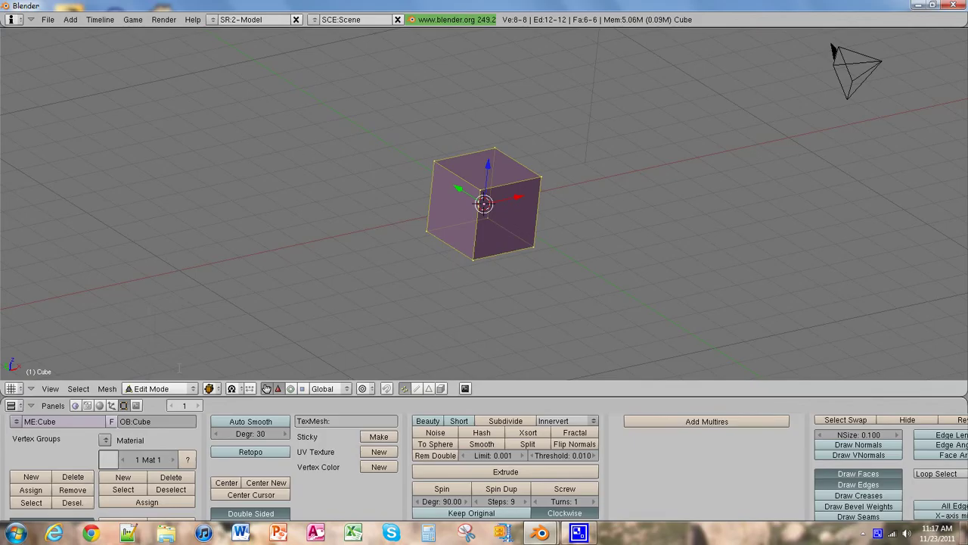
mouse_move(451, 241)
middle_down()
mouse_move(407, 247)
mouse_move(397, 263)
mouse_move(466, 250)
middle_up()
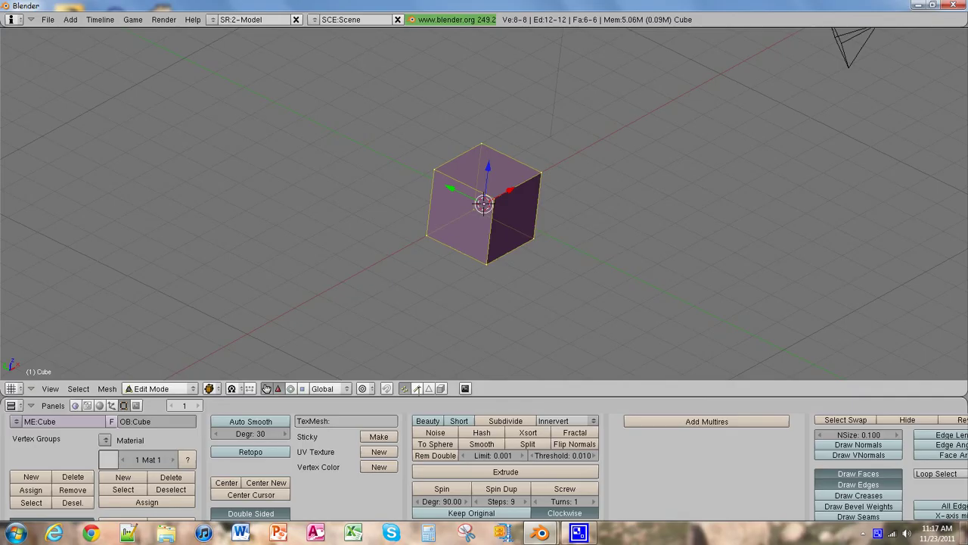
Switch to edge selection, deselect everything, and select one vertical edge and one back edge of the top face
click(416, 388)
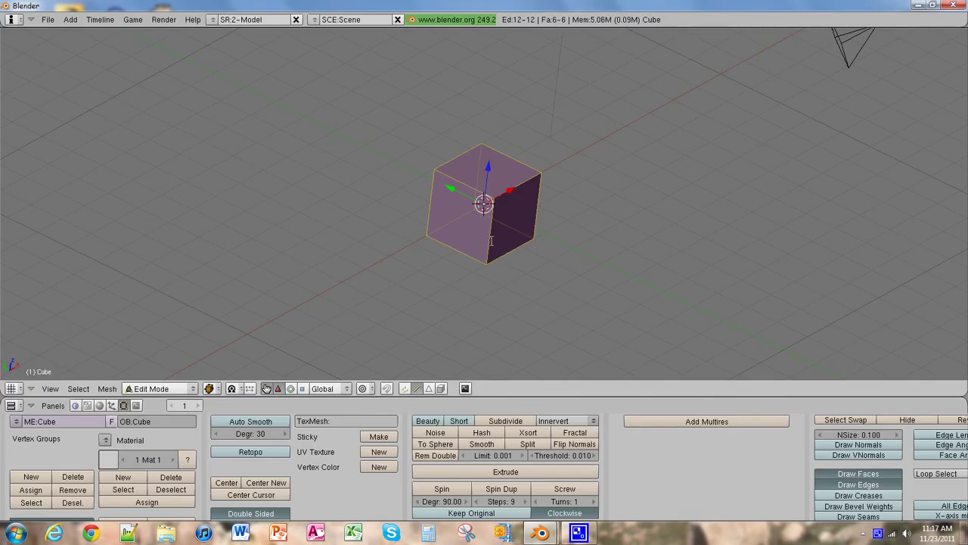
key(a)
right_click(430, 216)
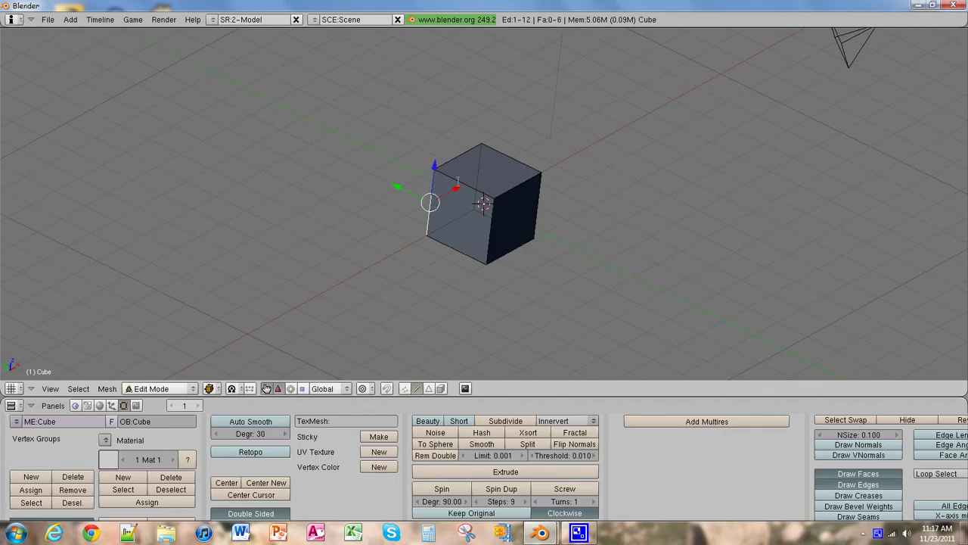
right_click(496, 153)
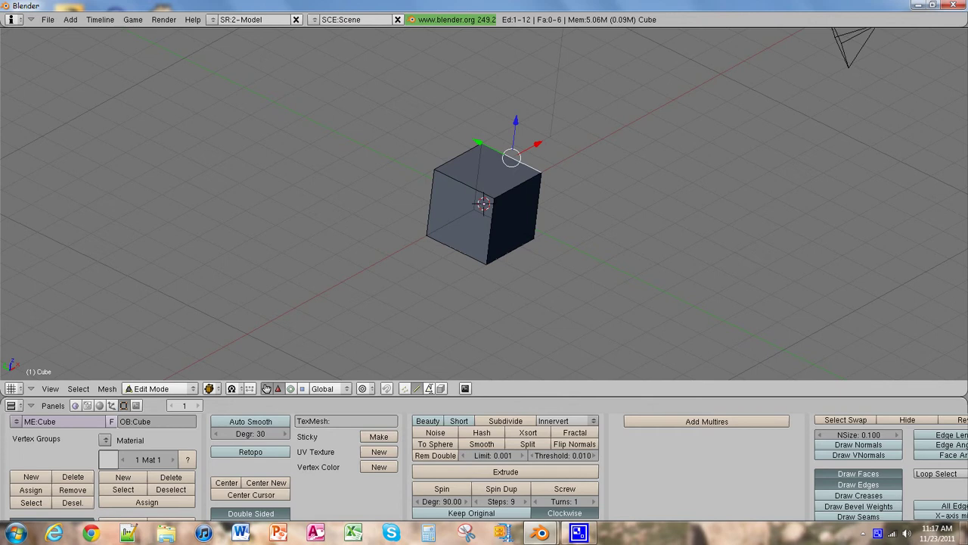
Switch to face selection, try selecting individual faces of the cube, and finish with all faces selected
click(428, 388)
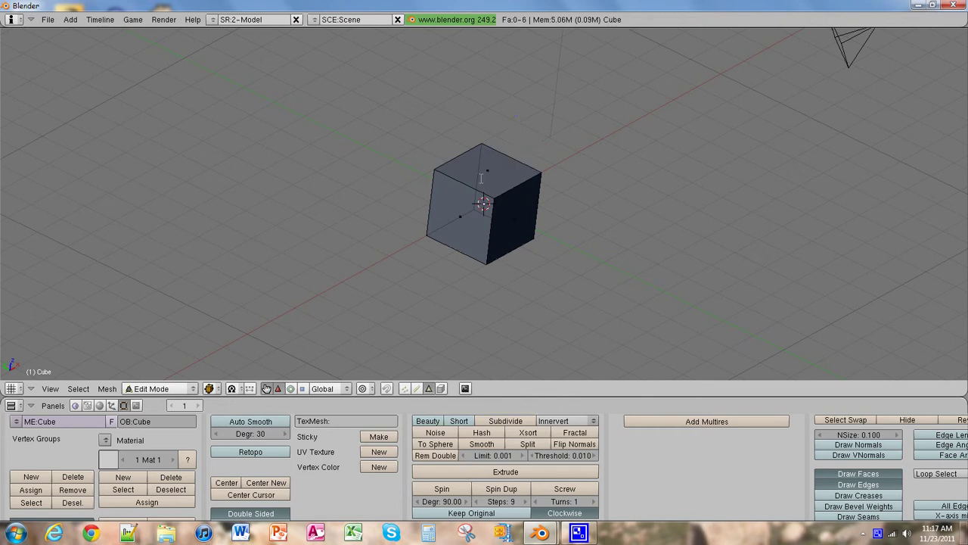
right_click(482, 179)
right_click(477, 227)
right_click(518, 232)
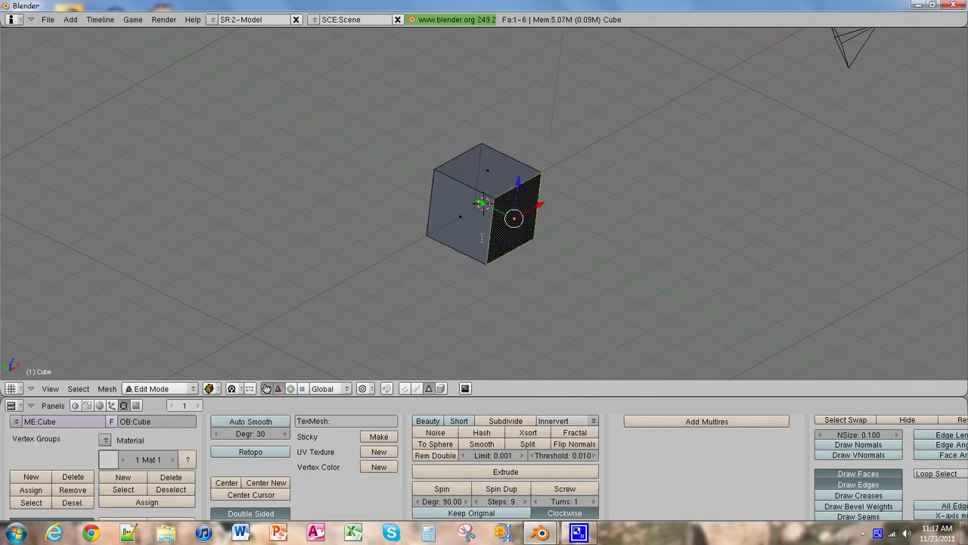
right_click(447, 198)
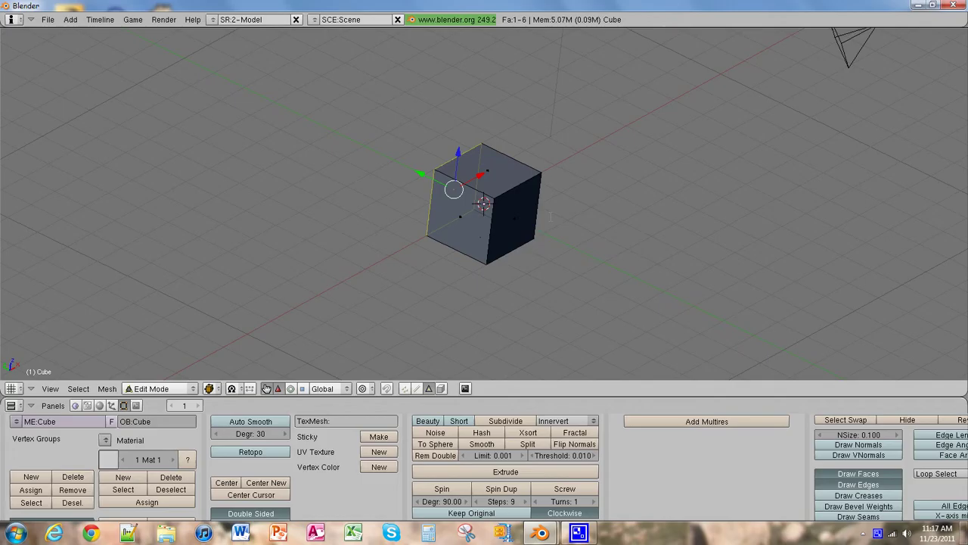
key(a)
key(a)
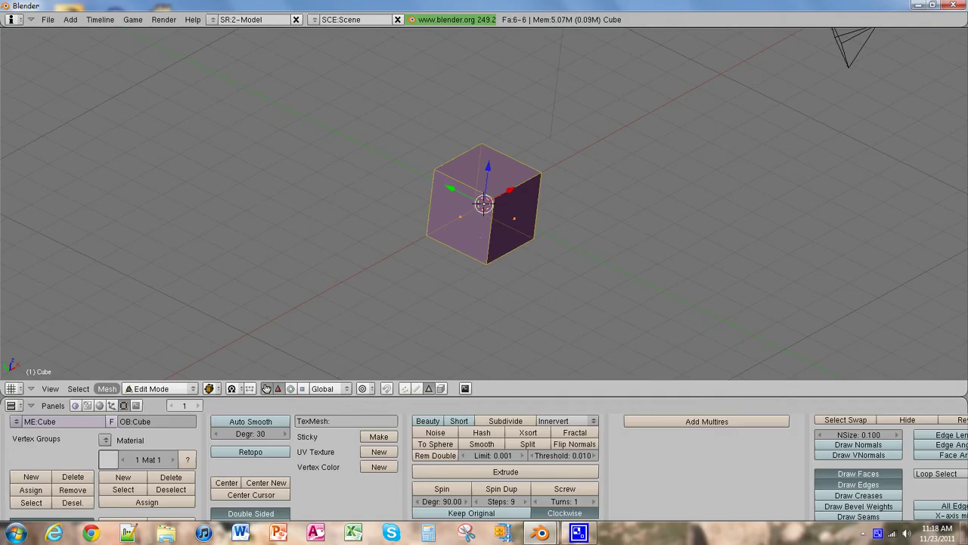
Subdivide all selected faces of the cube once
click(106, 388)
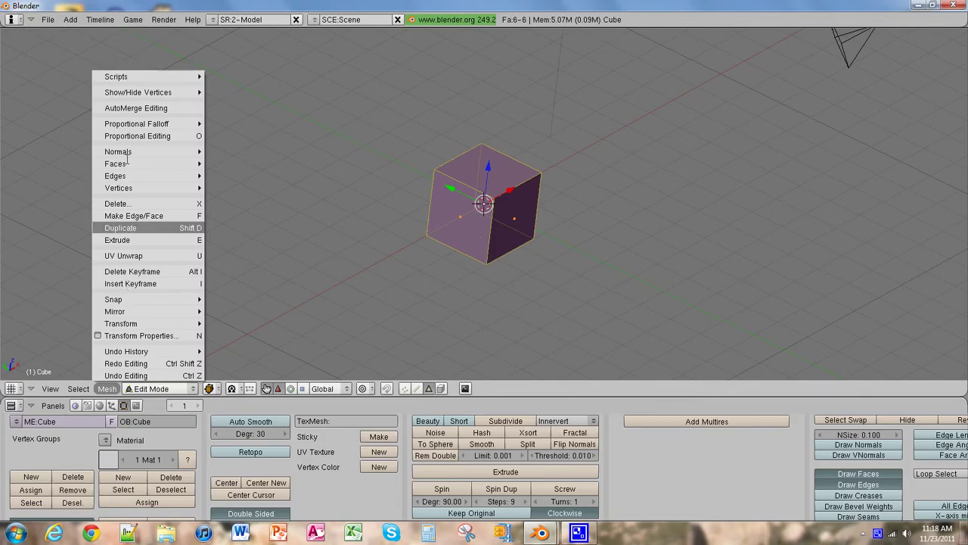
mouse_move(140, 169)
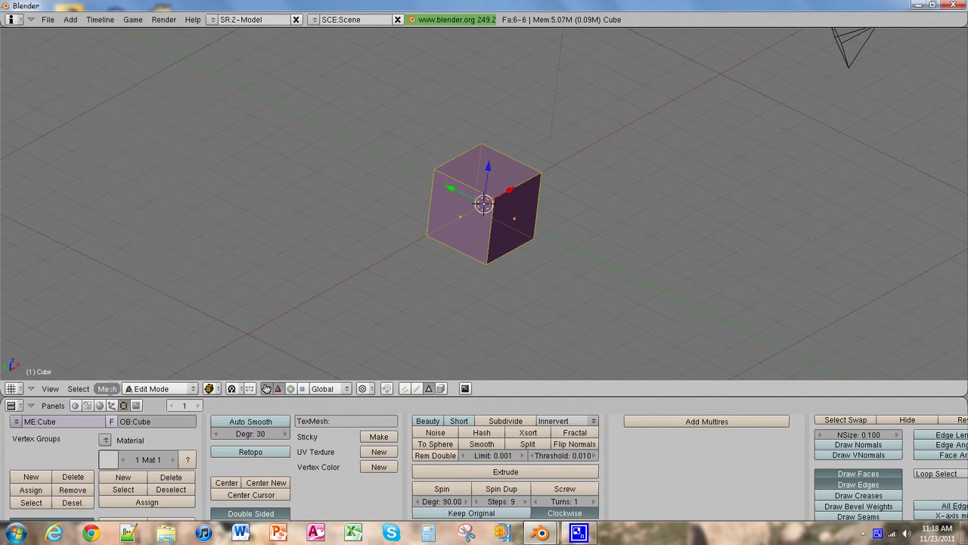
click(106, 388)
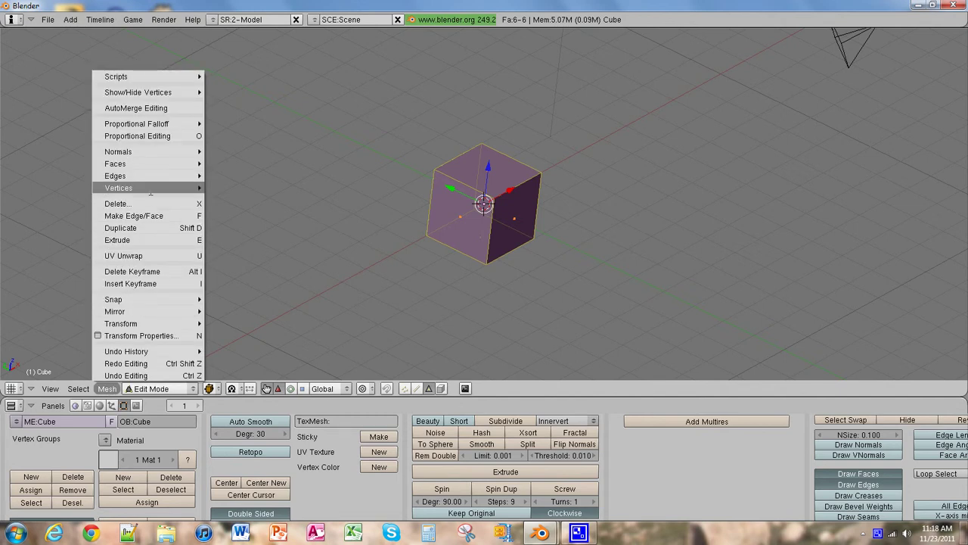
mouse_move(150, 175)
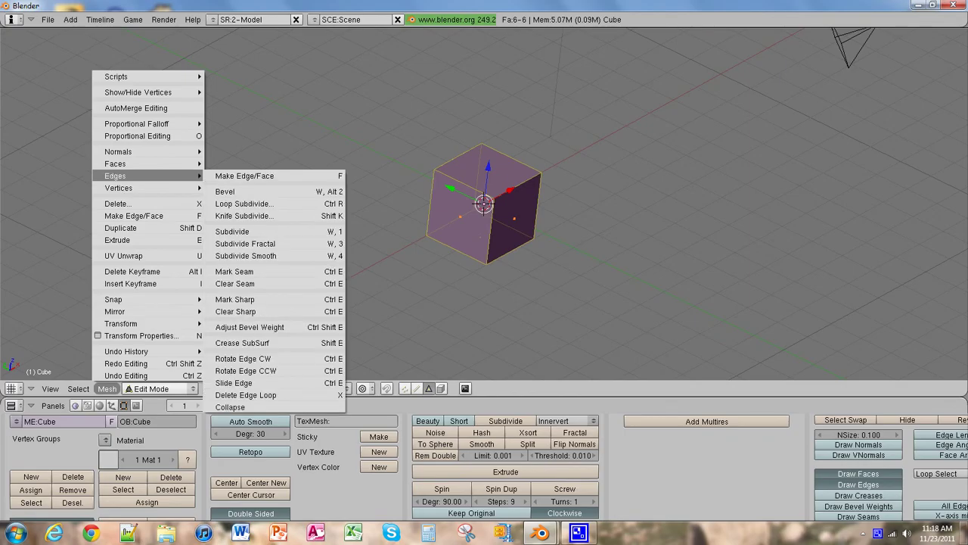
click(281, 234)
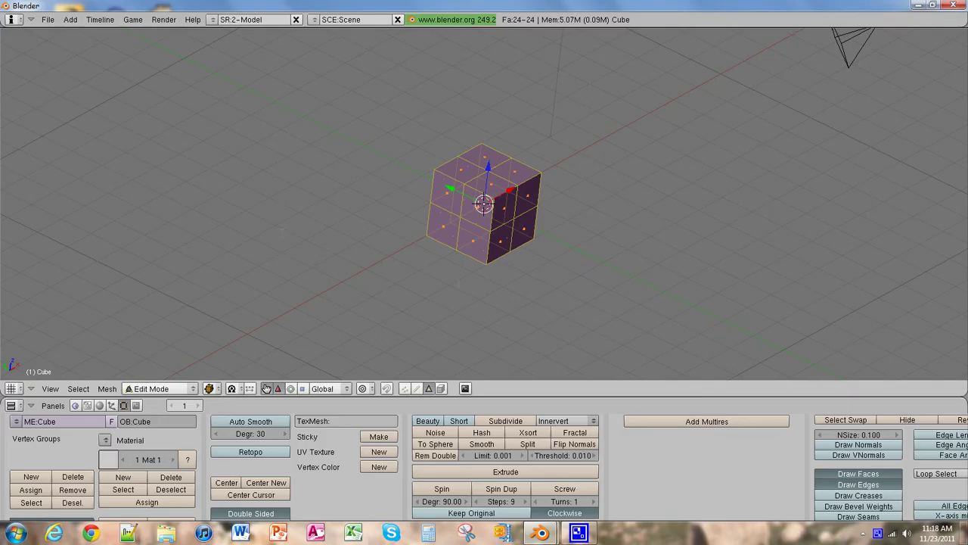
Switch to vertex selection and shift the cube's front top corner vertex slightly along the Y axis
middle_drag(459, 284, 371, 170)
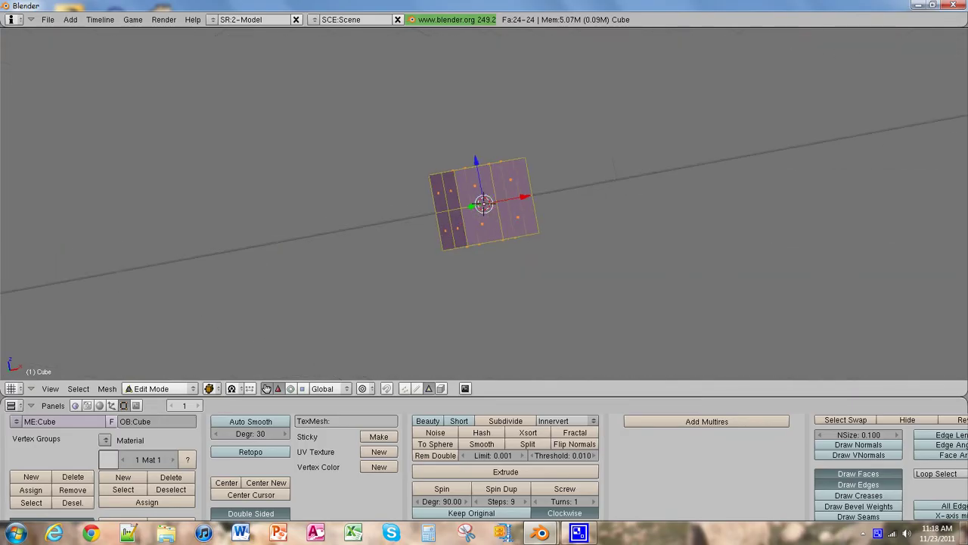
middle_drag(515, 186, 377, 294)
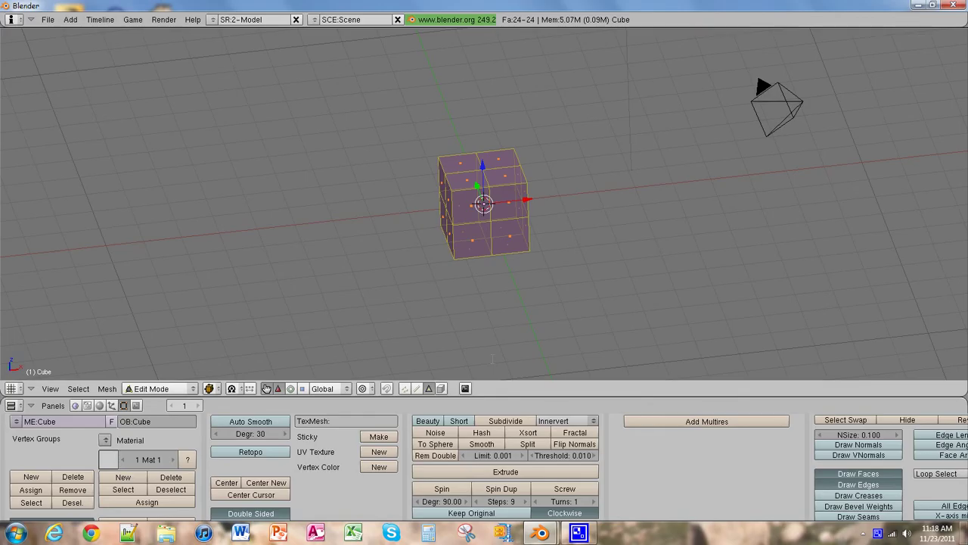
middle_drag(308, 278, 334, 289)
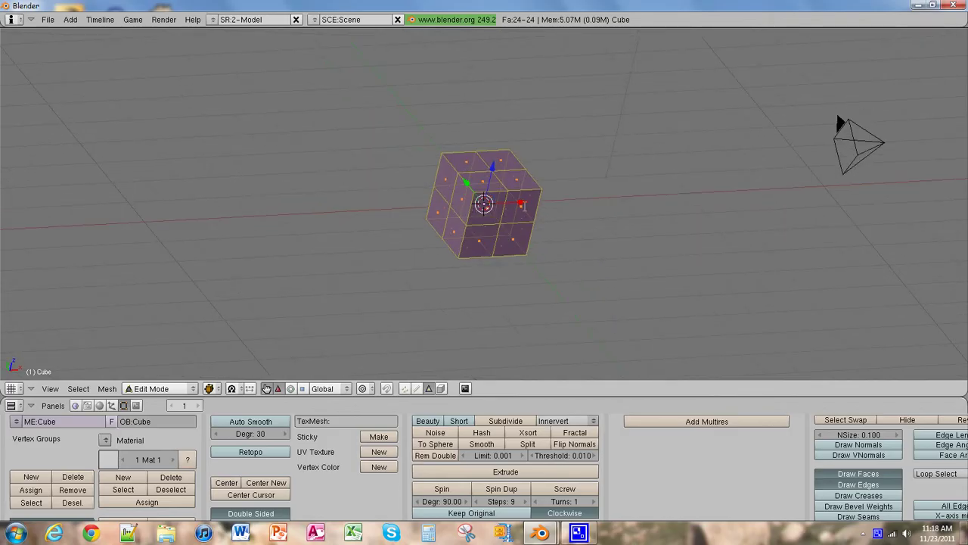
middle_drag(524, 207, 578, 286)
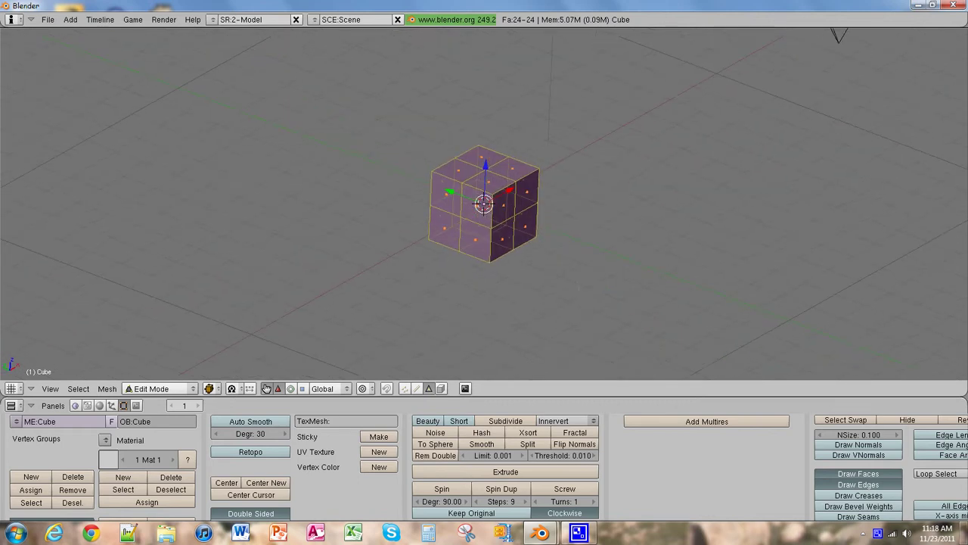
click(405, 388)
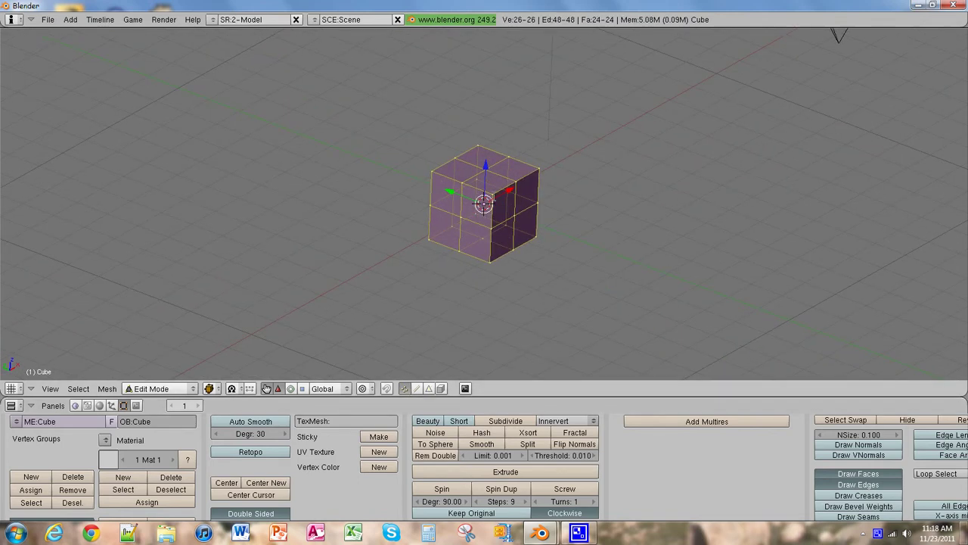
right_click(493, 211)
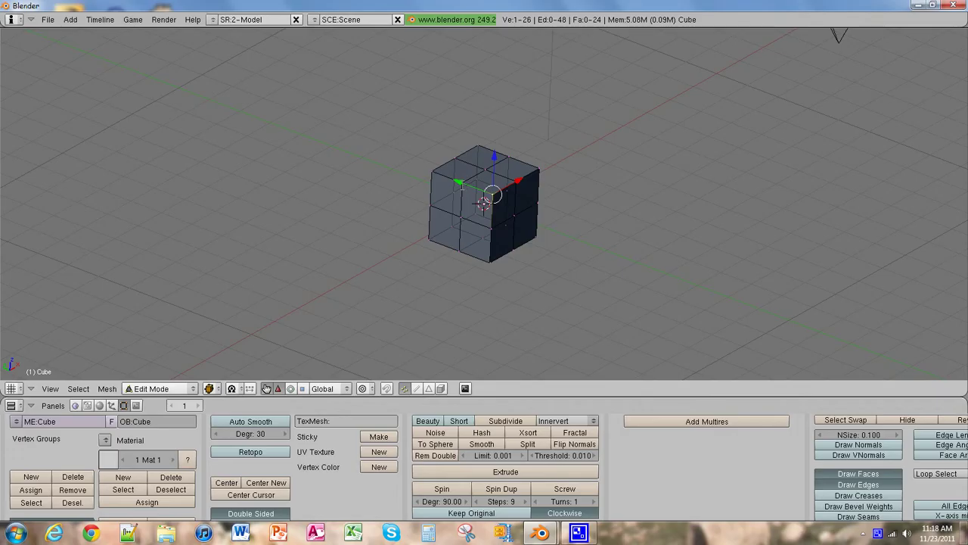
drag(460, 182, 449, 205)
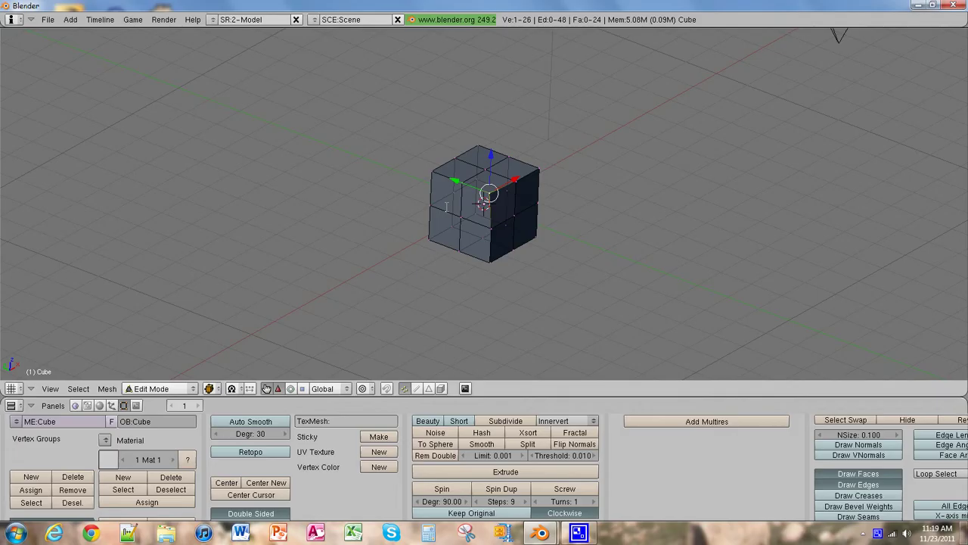
Pull the centre vertex of the cube's negative-Y side outward along the Y axis to form a point
right_click(514, 216)
key(g)
key(y)
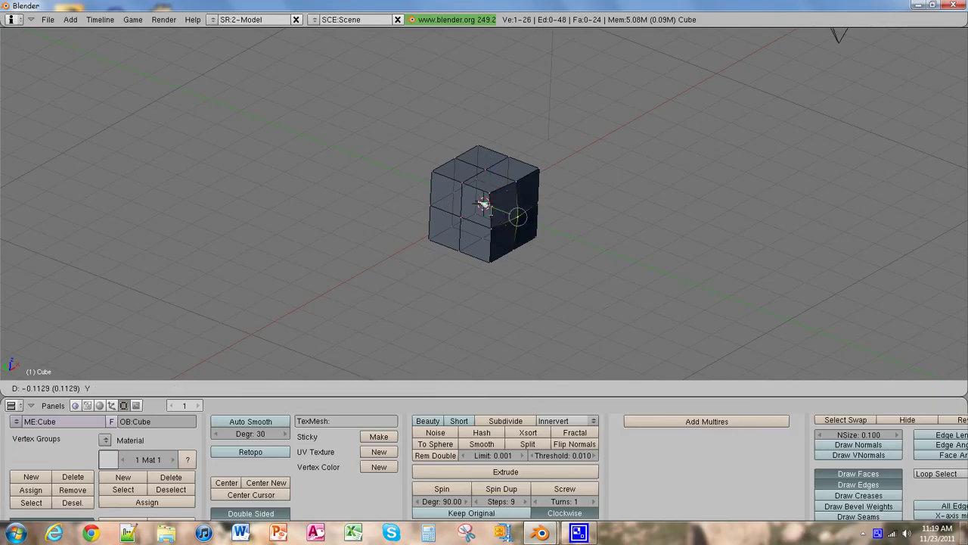
drag(584, 269, 472, 213)
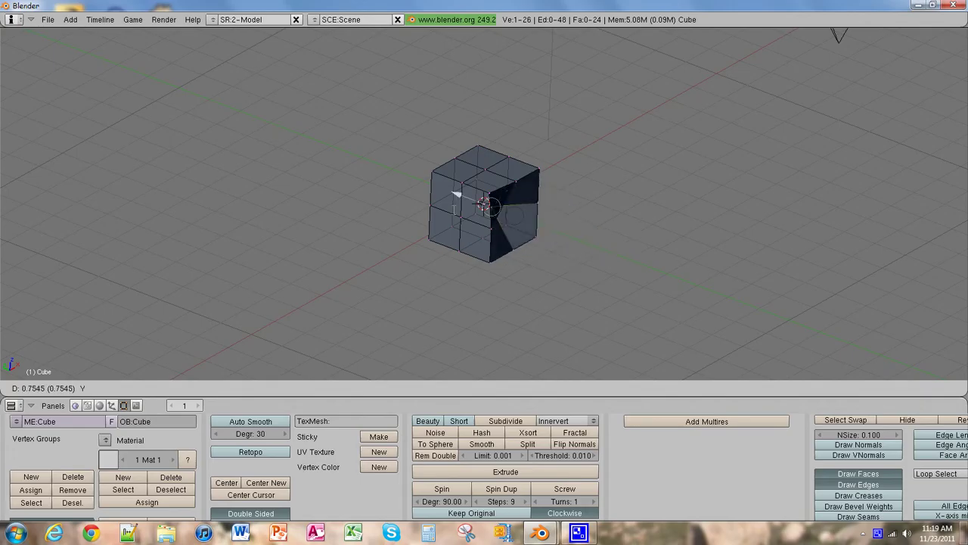
click(507, 224)
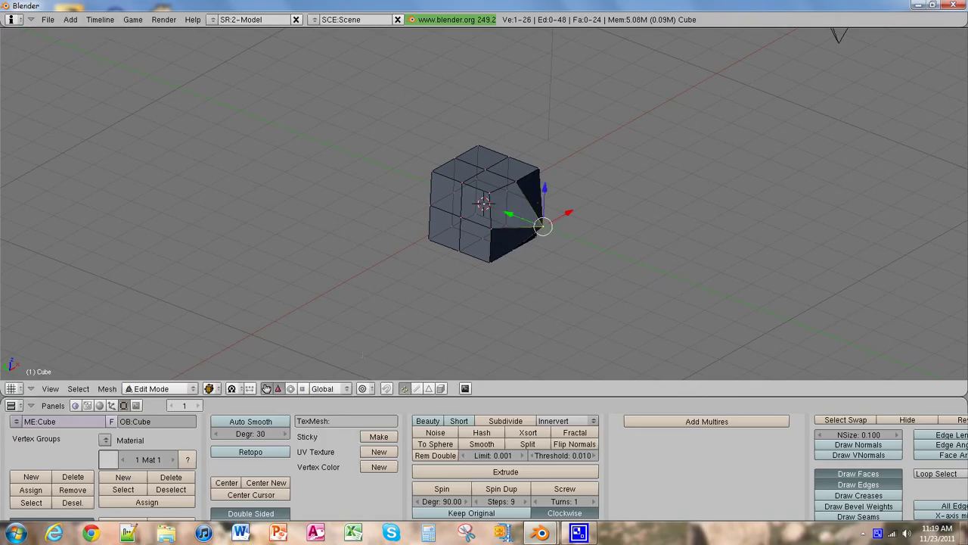
middle_drag(368, 338, 393, 310)
middle_drag(477, 173, 484, 182)
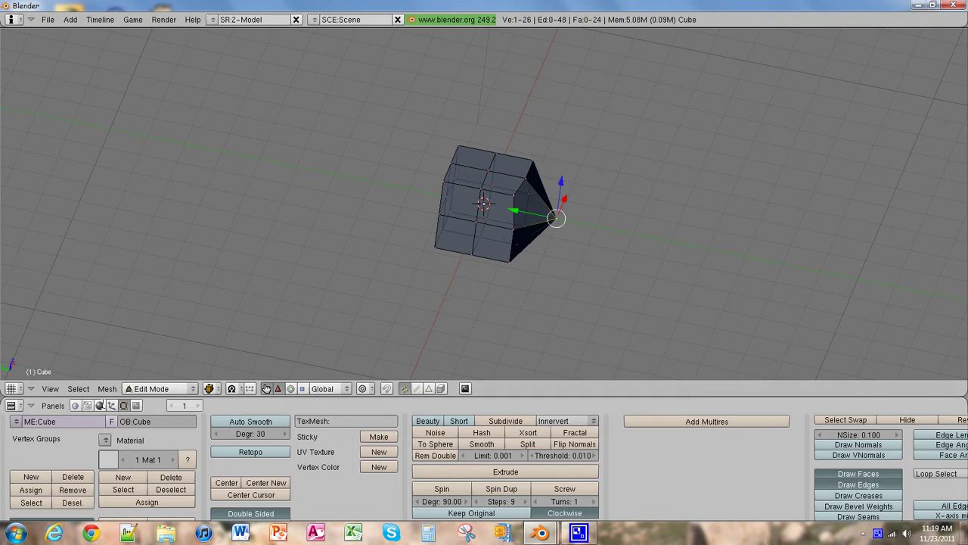
Undo the vertex moves and the subdivision of the cube
key(ctrl+z)
key(ctrl+z)
key(ctrl+z)
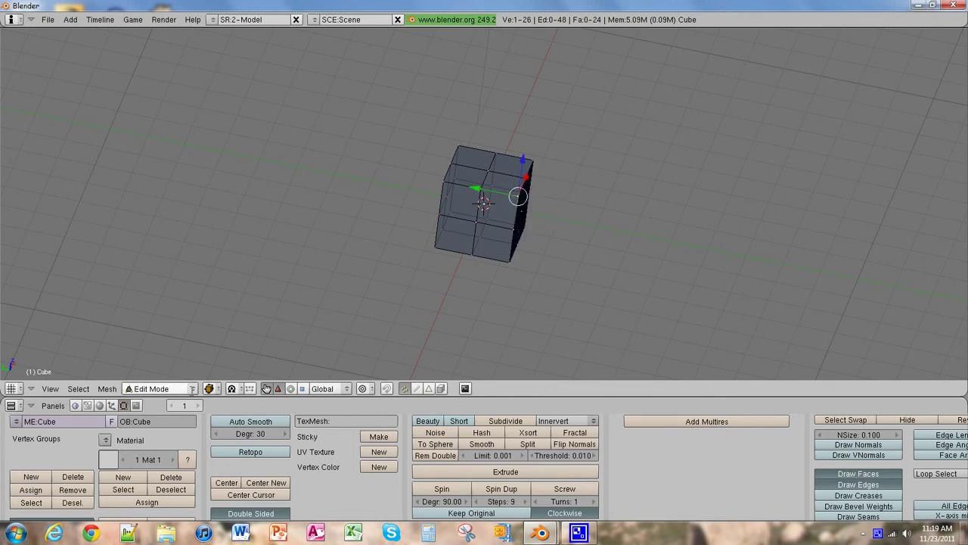
key(ctrl+z)
key(ctrl+z)
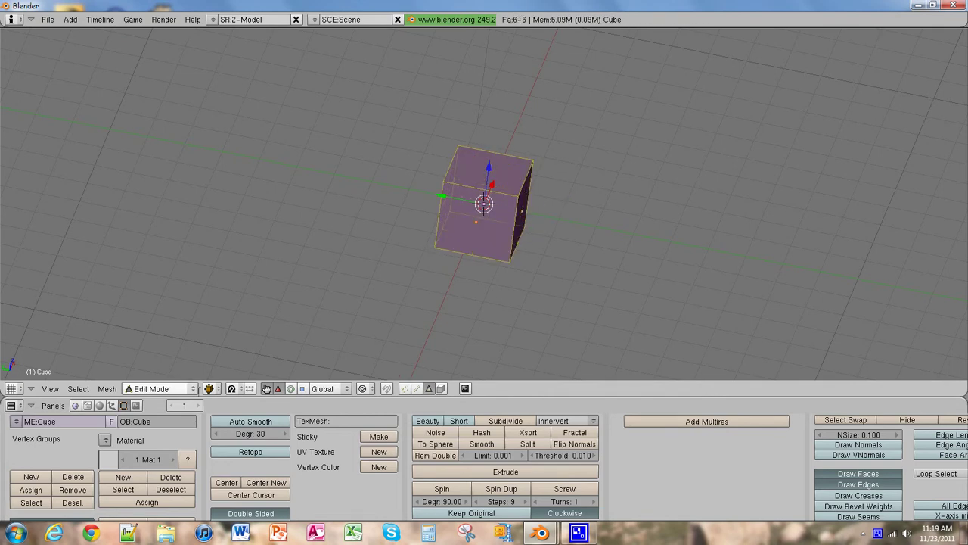
Return the cube to Object Mode and switch the transform manipulator to scaling
click(168, 389)
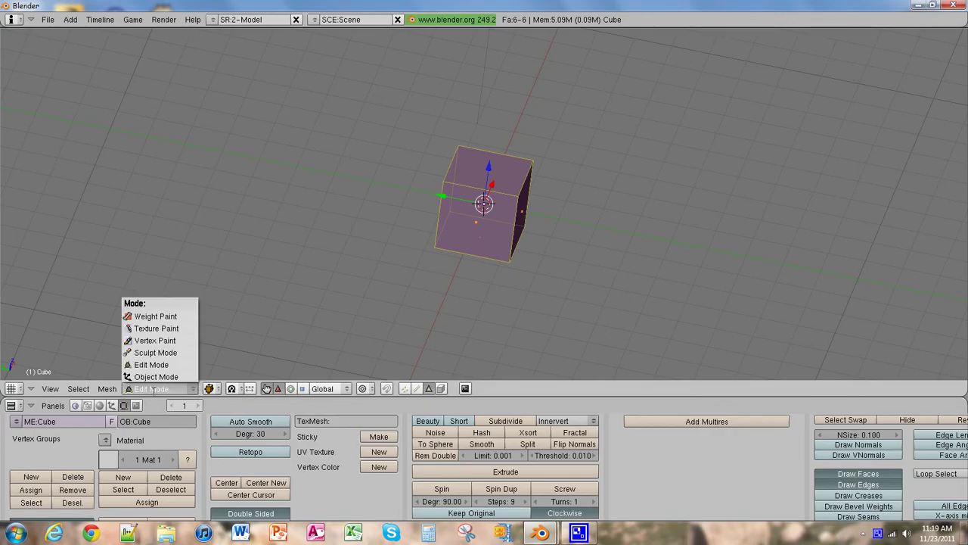
click(156, 377)
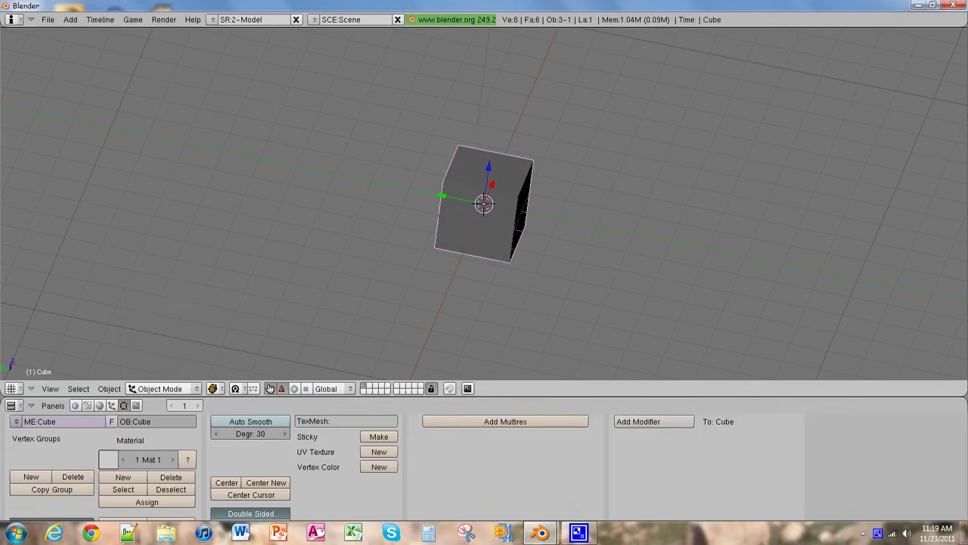
middle_drag(414, 275, 357, 314)
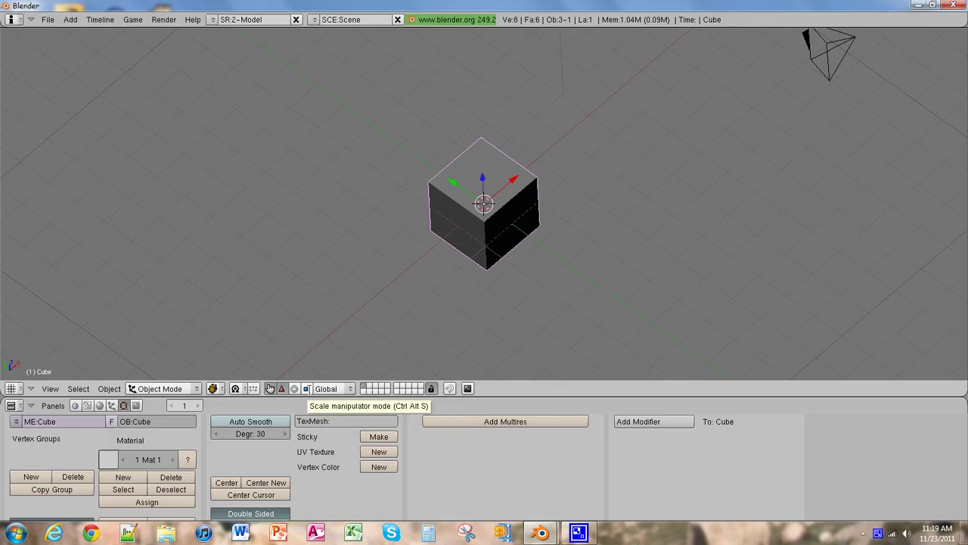
click(306, 388)
Scale the cube along the Y axis to stretch it into a long box
middle_drag(350, 325, 441, 257)
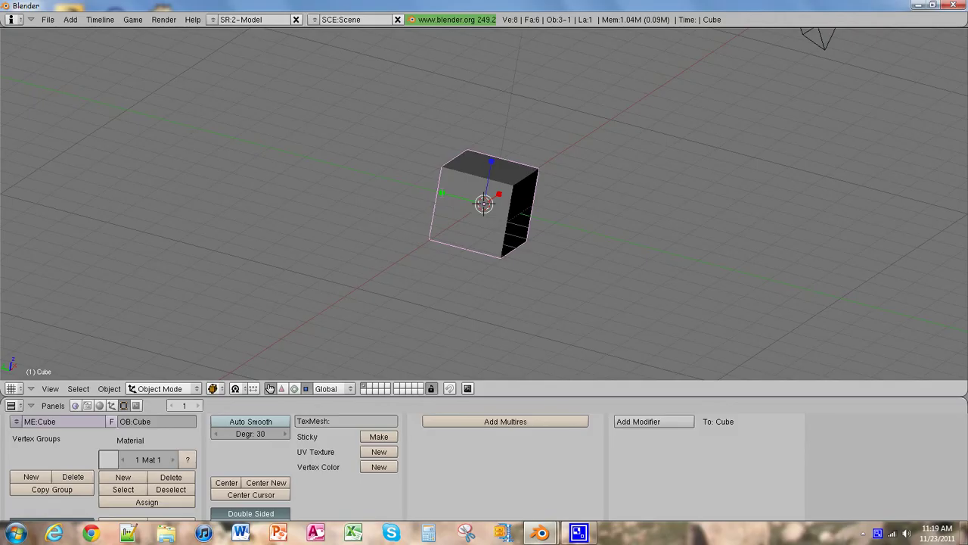
middle_drag(492, 171, 510, 212)
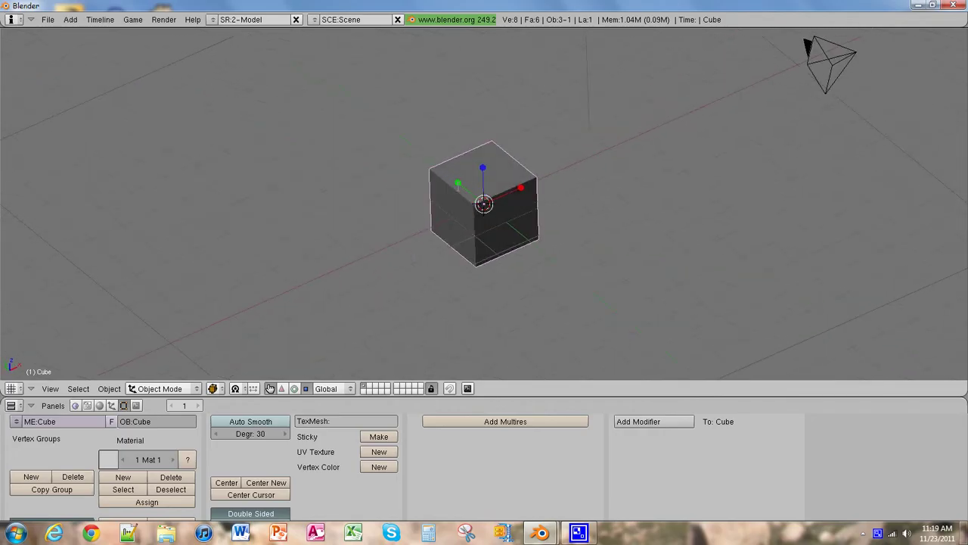
key(s)
key(y)
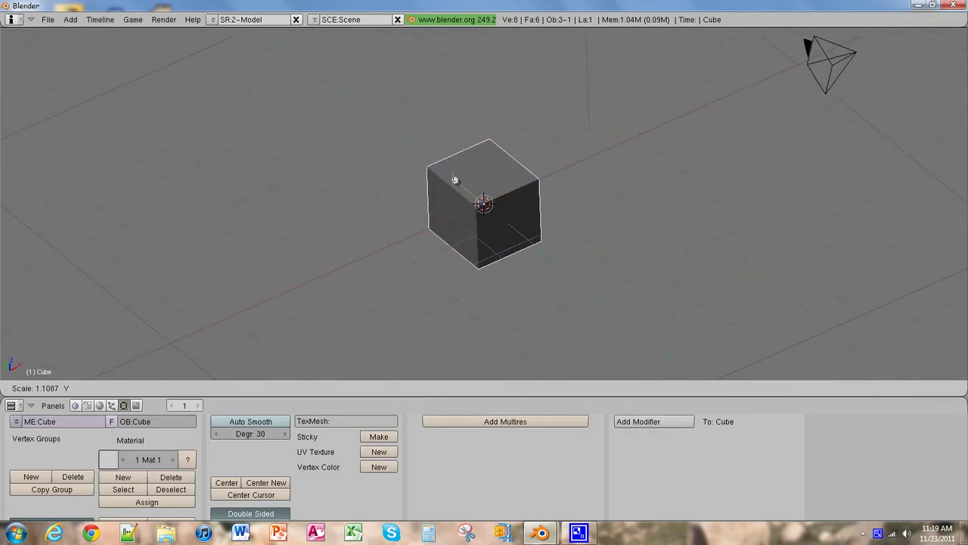
click(372, 140)
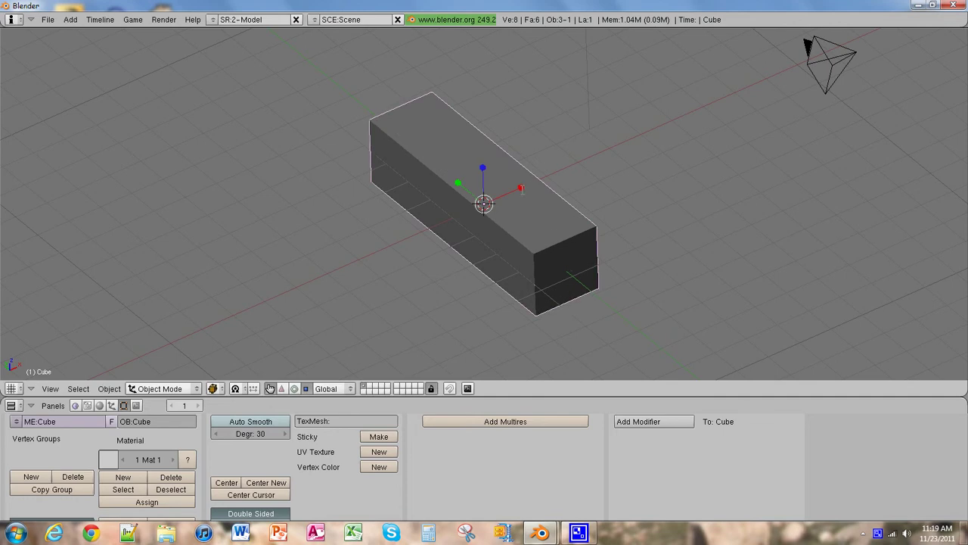
Stretch the box along the X axis and scale it along the Z axis
drag(520, 188, 599, 156)
middle_drag(504, 291, 480, 158)
drag(480, 160, 453, 145)
key(KP_7)
middle_drag(515, 391, 567, 292)
Undo the last two scalings and clear the remaining Y scaling to restore the cube's original proportions
key(ctrl+z)
key(ctrl+z)
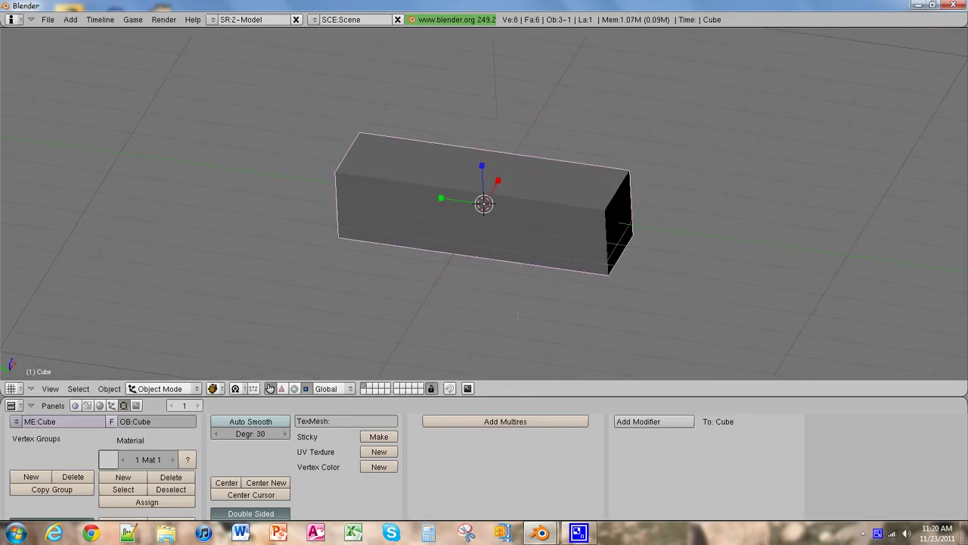
key(alt+s)
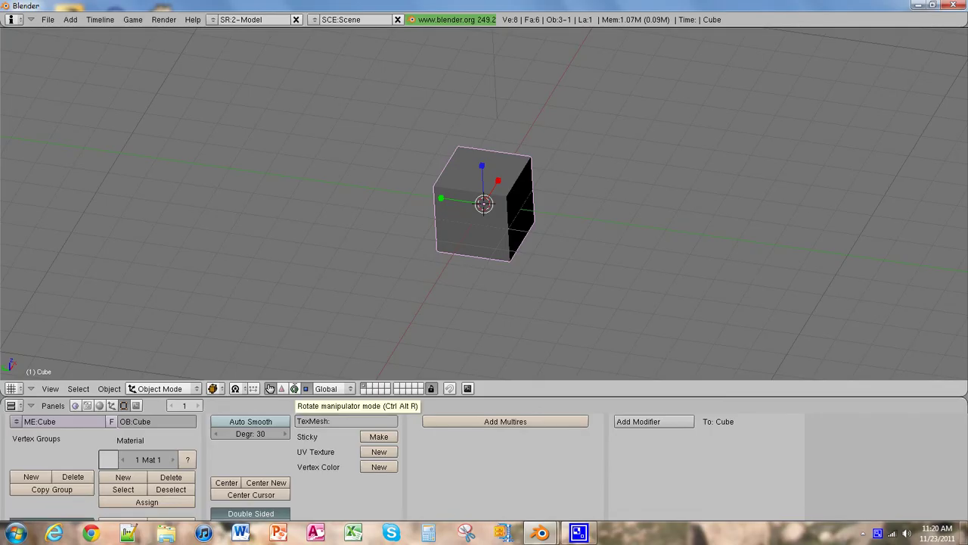
Switch the cube's transform manipulator to rotation
click(294, 388)
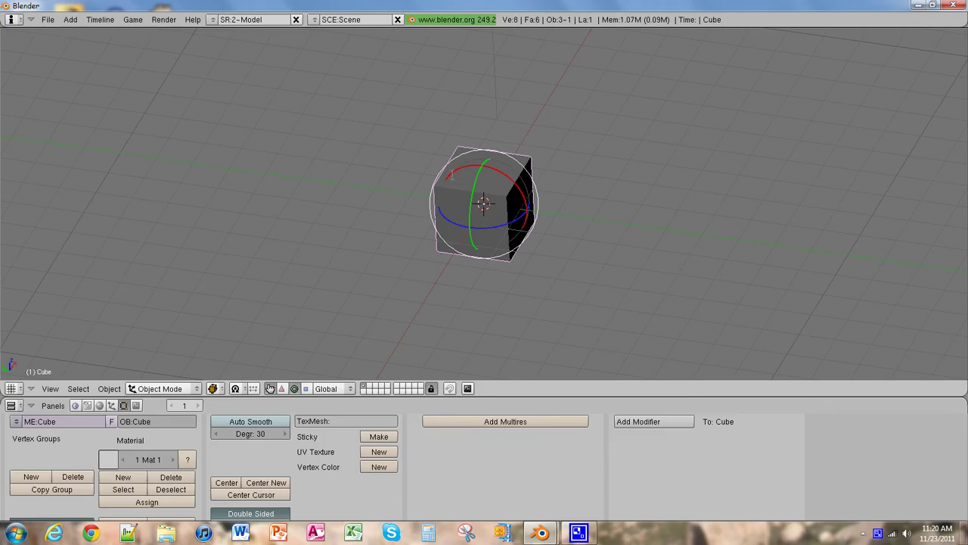